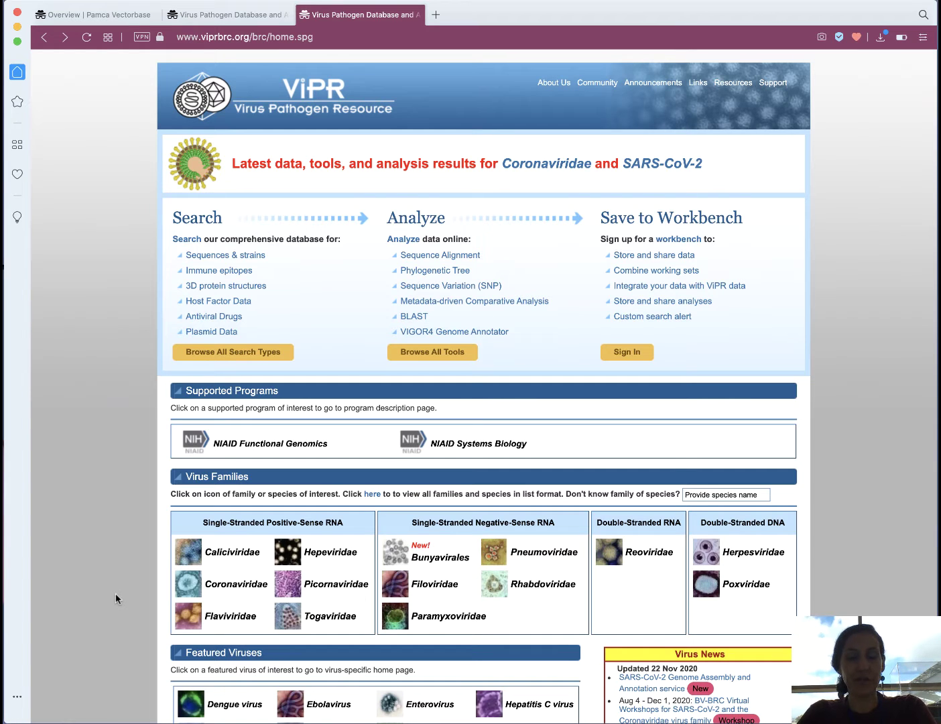
Open the Ortholog Groups search for the Togaviridae virus family.
{"action": "left_click", "coordinate": [339, 621]}
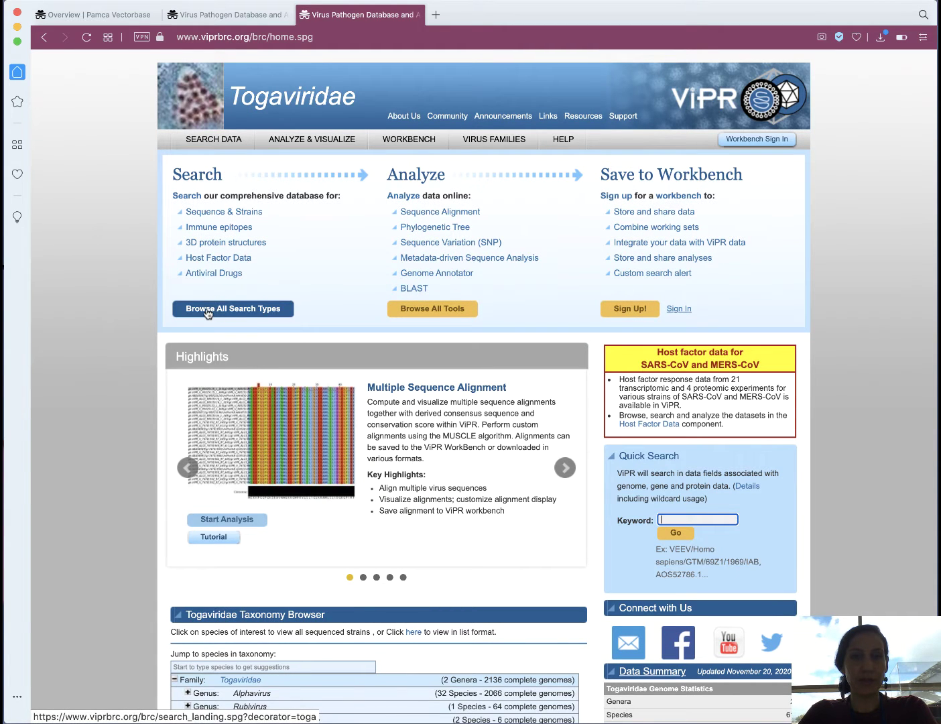
{"action": "mouse_move", "coordinate": [210, 140]}
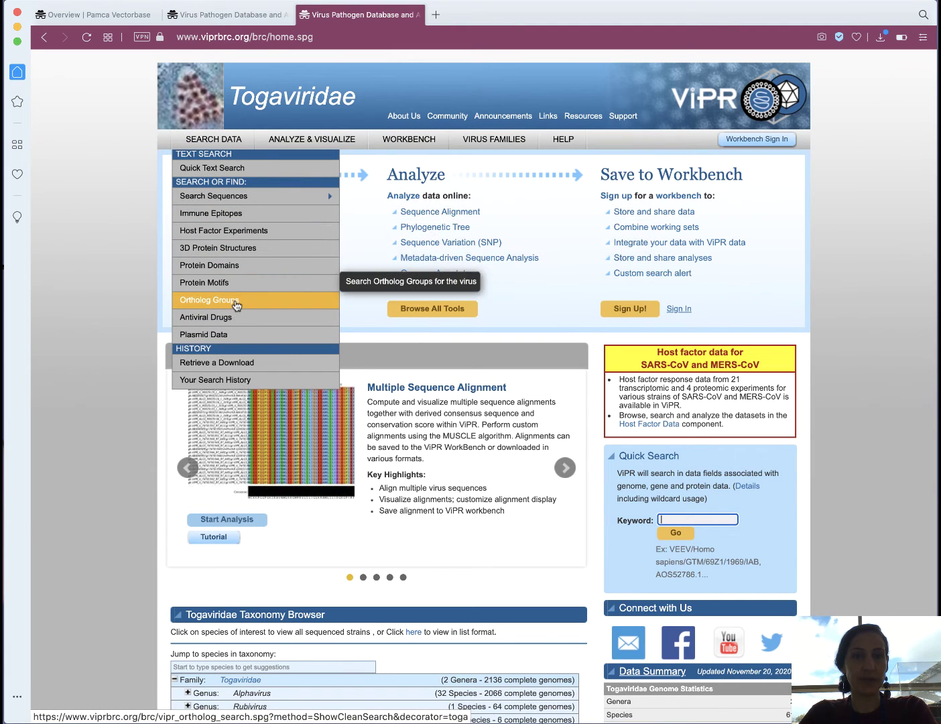
{"action": "left_click", "coordinate": [231, 306]}
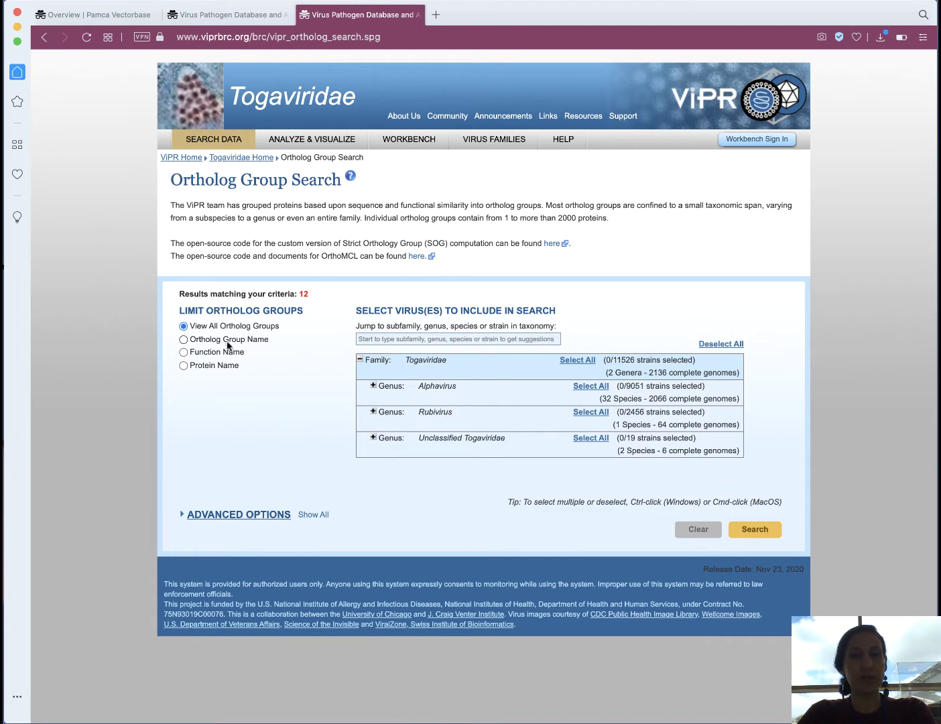
Look at the Ortholog Group Name, Function Name and Protein Name limits, ending with View All Ortholog Groups selected.
{"action": "left_click", "coordinate": [205, 341]}
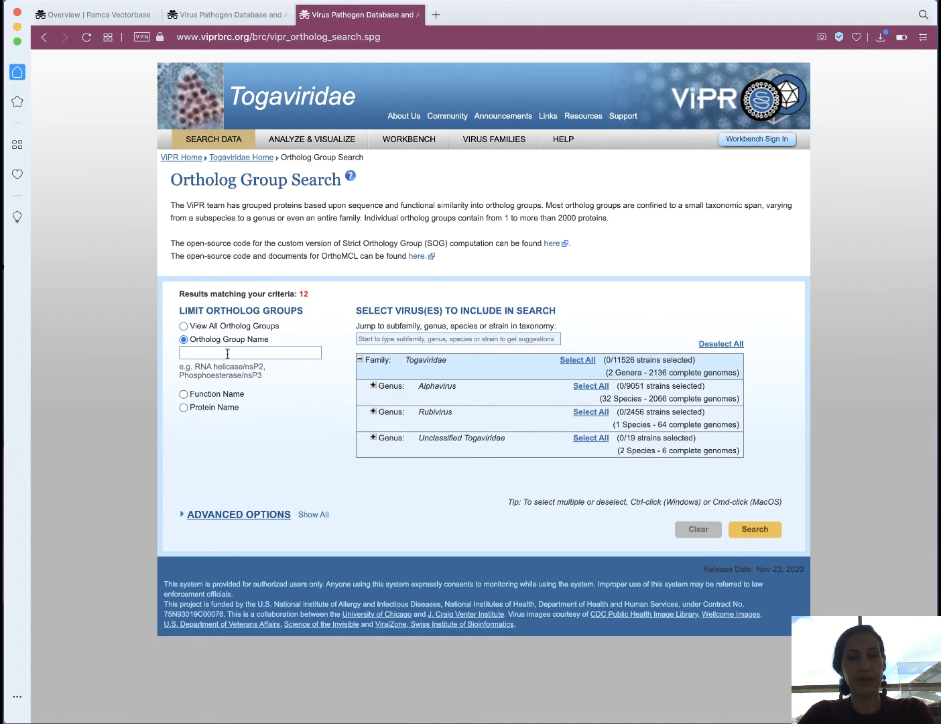
{"action": "left_click", "coordinate": [208, 393]}
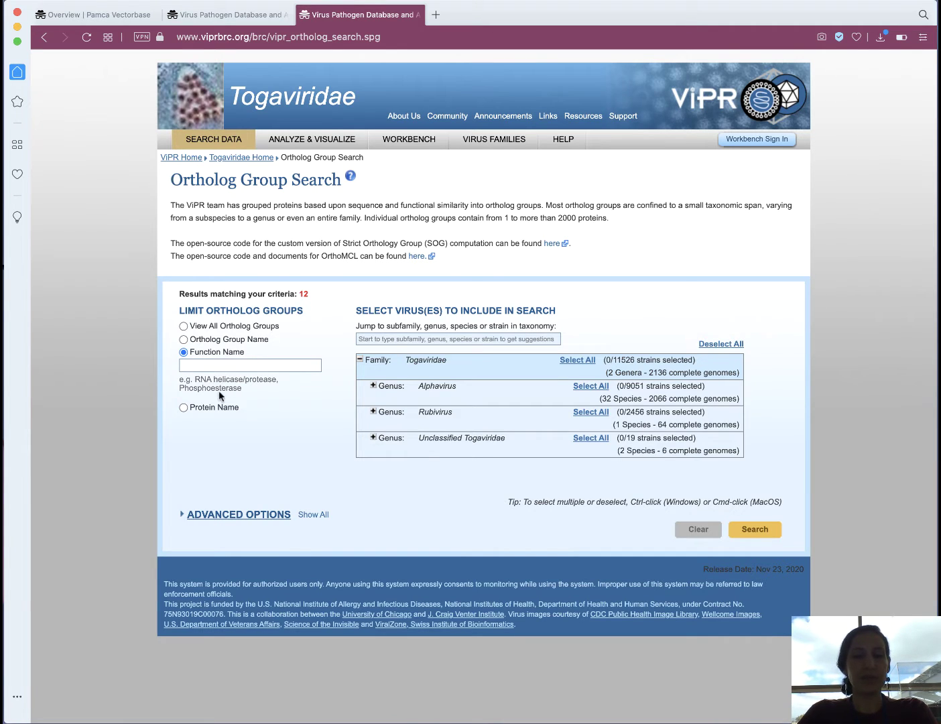
{"action": "left_click", "coordinate": [212, 407]}
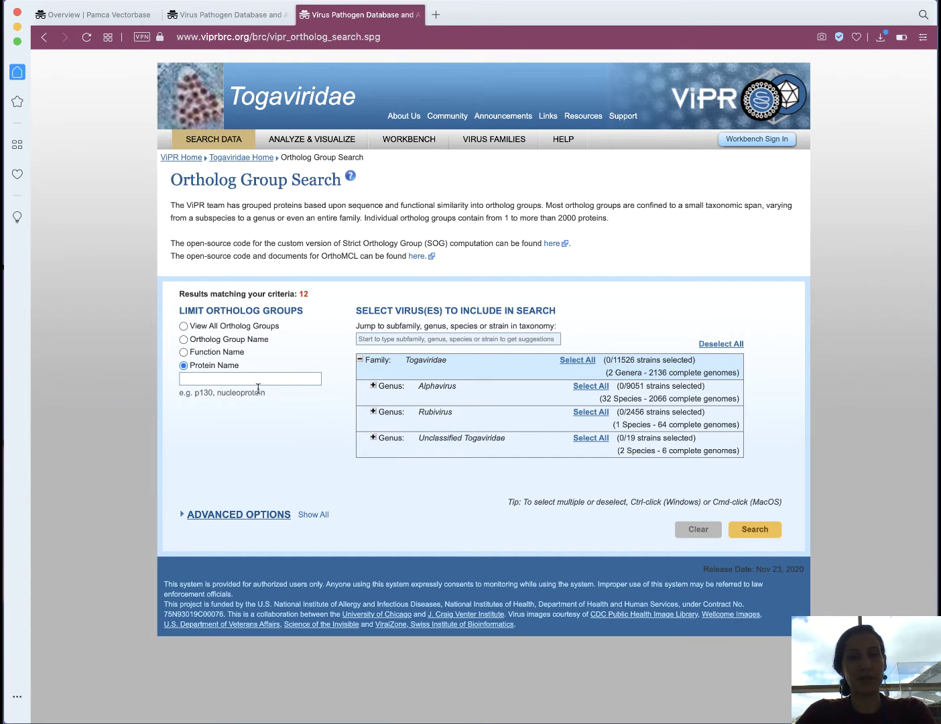
{"action": "left_click", "coordinate": [205, 326]}
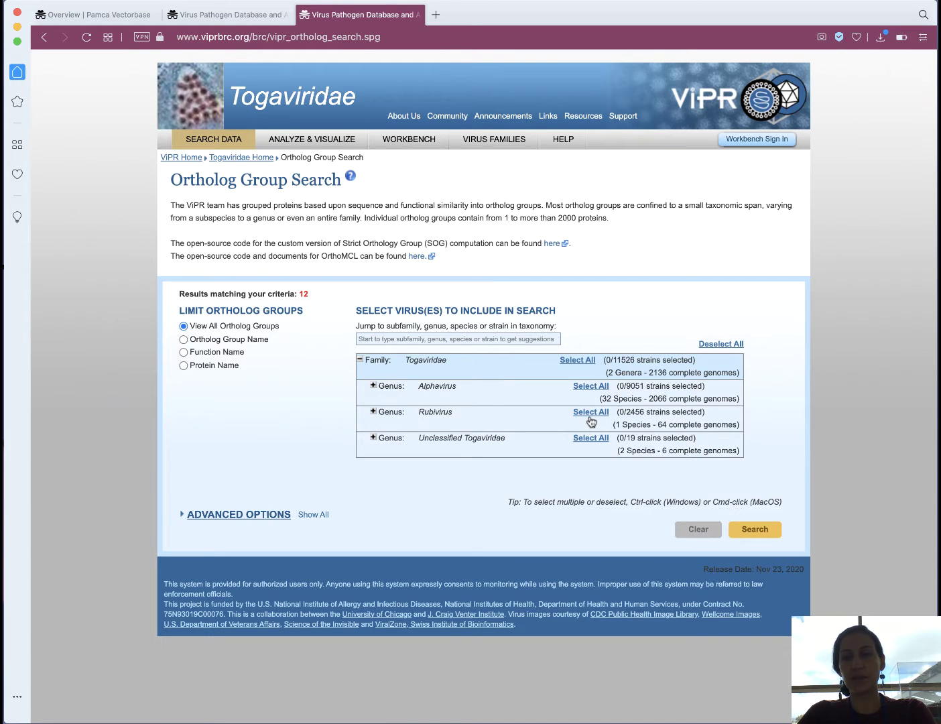
Expand the Alphavirus genus to view its species, and run the Togaviridae ortholog group search without selecting any virus.
{"action": "left_click", "coordinate": [373, 386]}
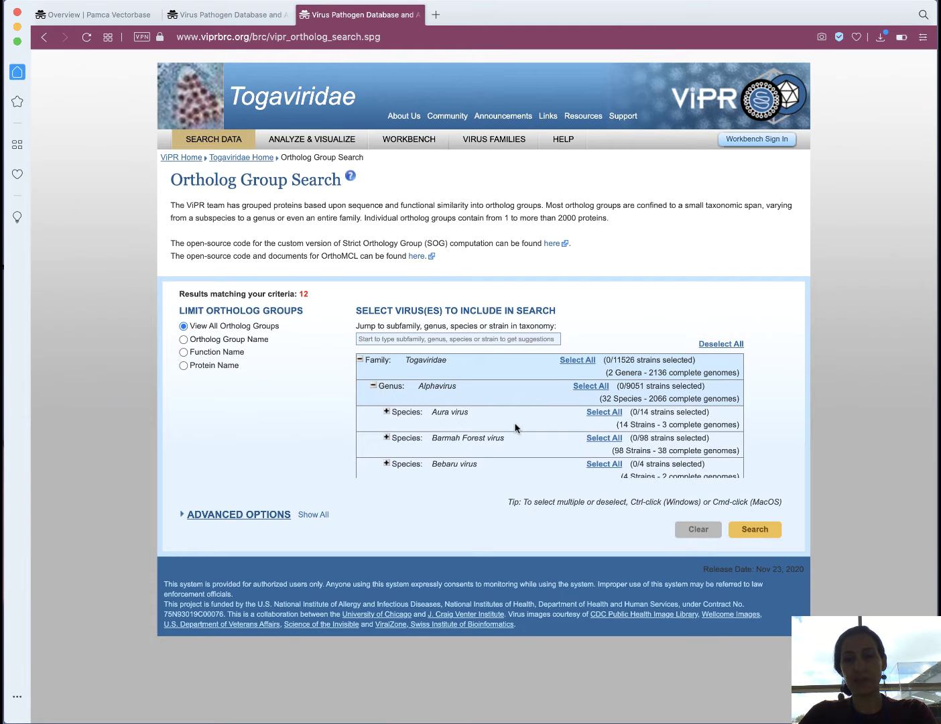
{"action": "scroll", "coordinate": [515, 426], "scroll_direction": "down", "scroll_amount": 5}
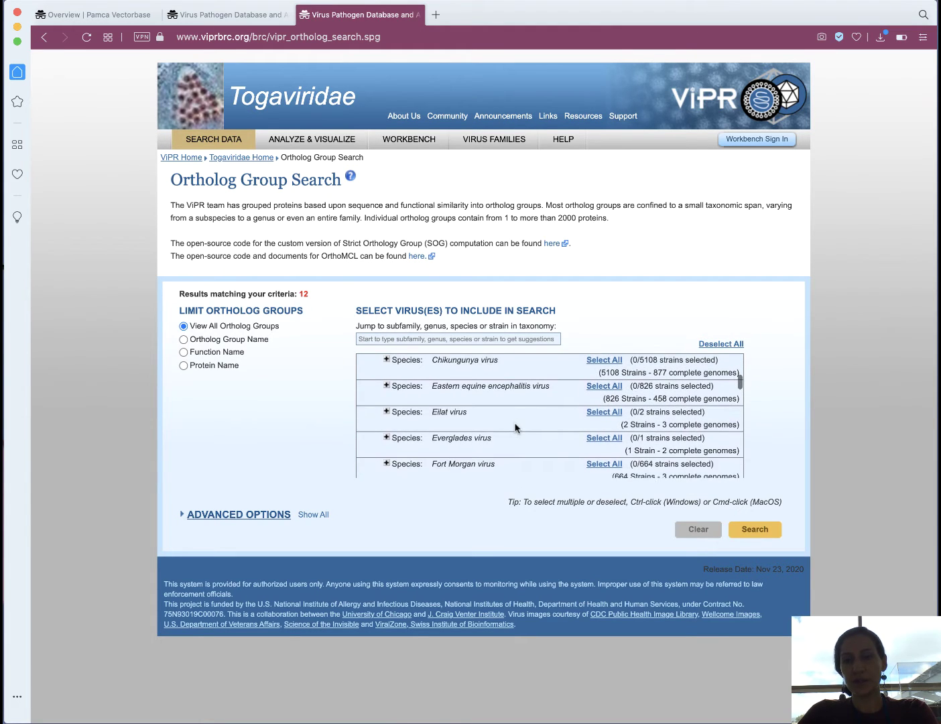
{"action": "scroll", "coordinate": [516, 427], "scroll_direction": "up", "scroll_amount": 1}
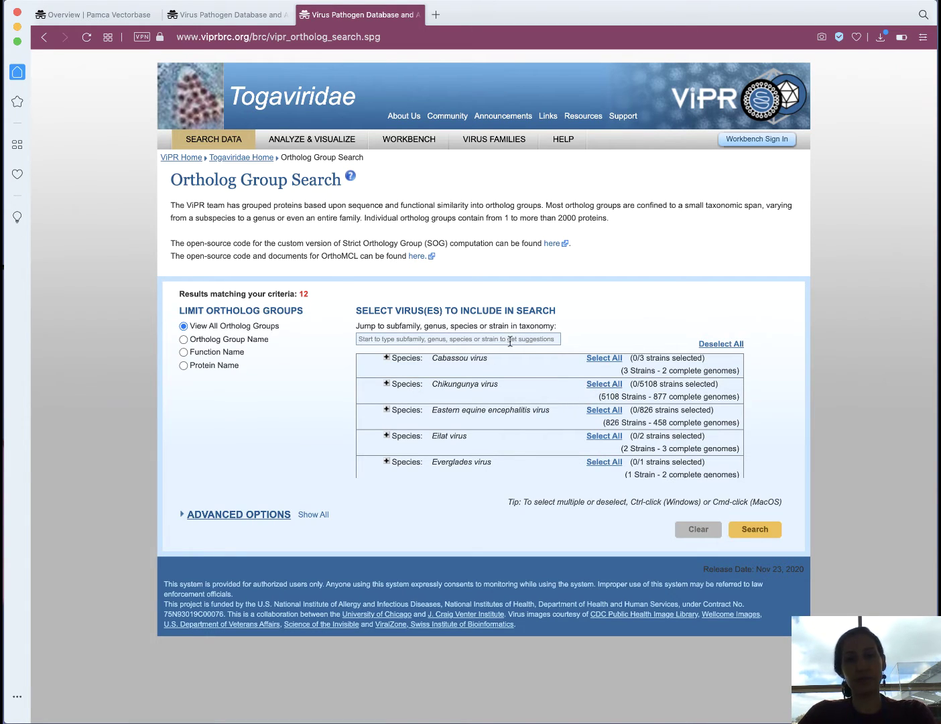
{"action": "left_click", "coordinate": [756, 528]}
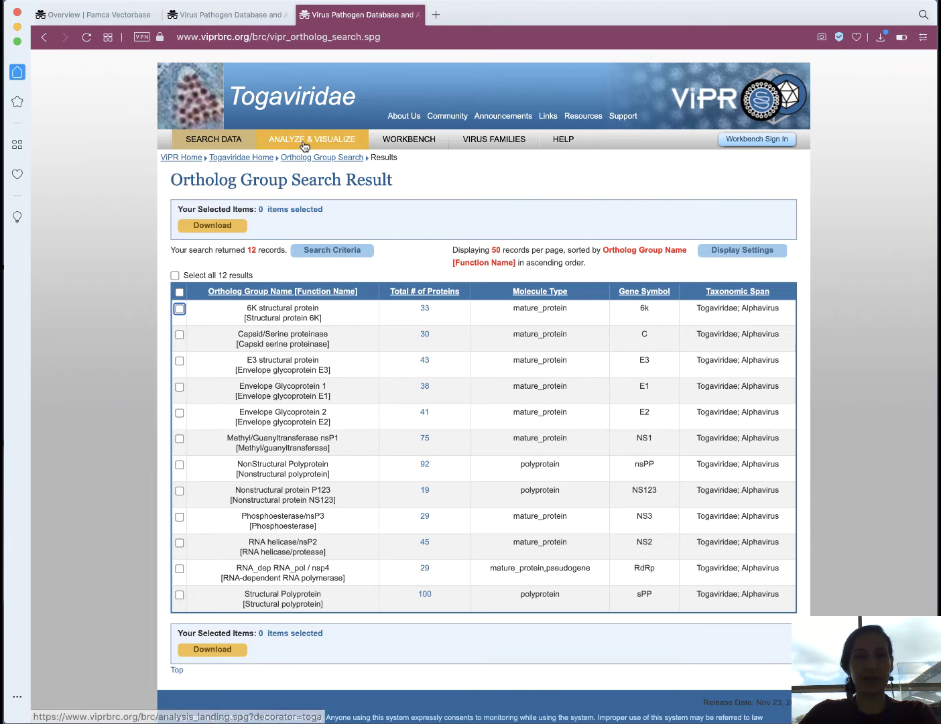
Return to the ViPR home page and open the Ortholog Groups search for the Flaviviridae family.
{"action": "left_click", "coordinate": [716, 101]}
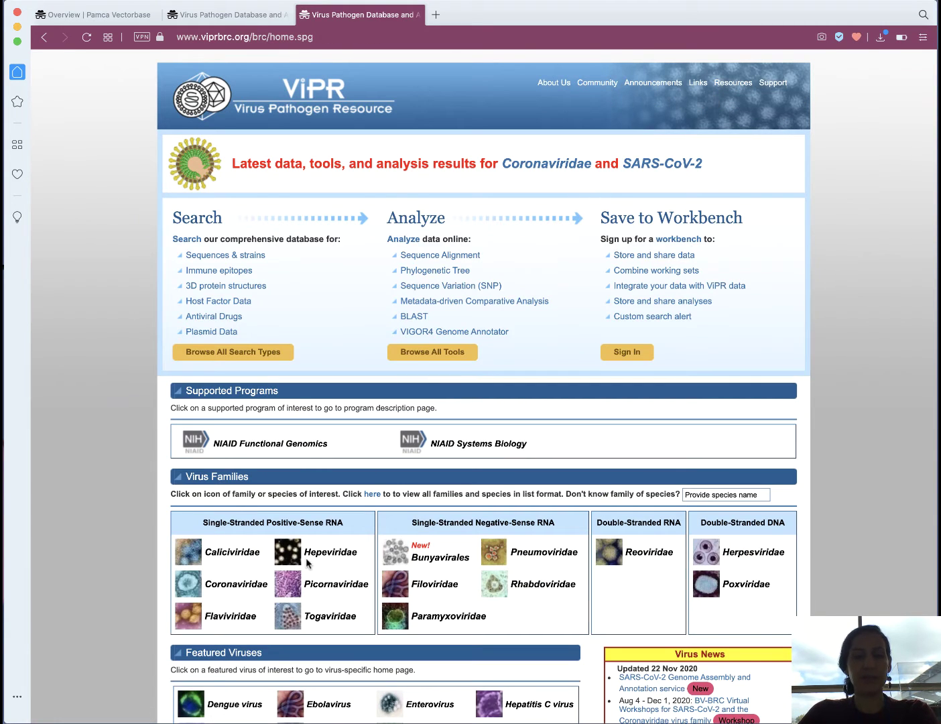
{"action": "left_click", "coordinate": [213, 619]}
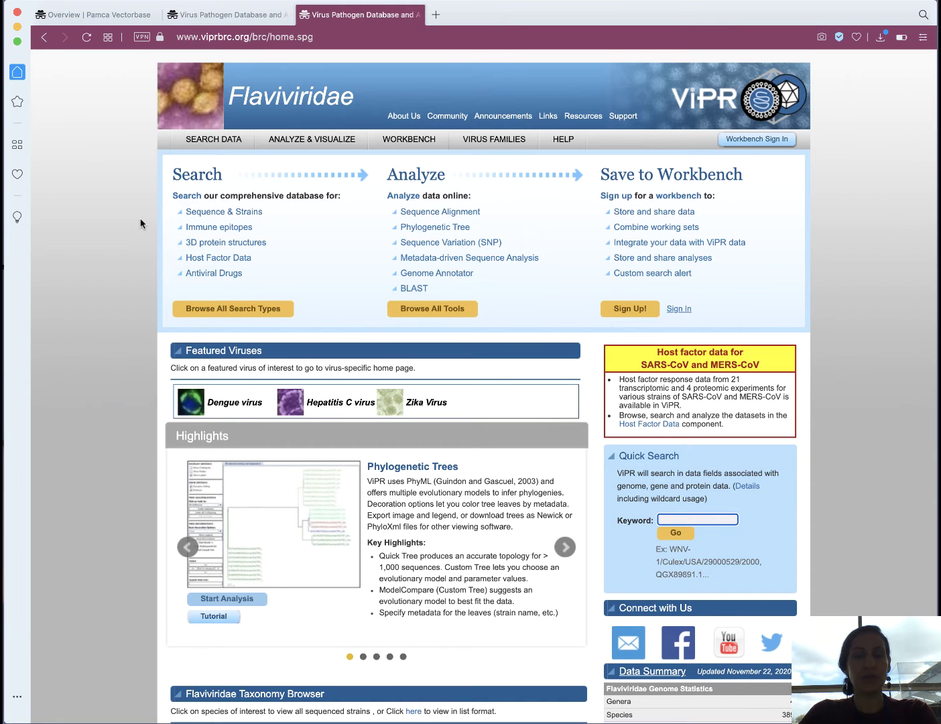
{"action": "mouse_move", "coordinate": [206, 140]}
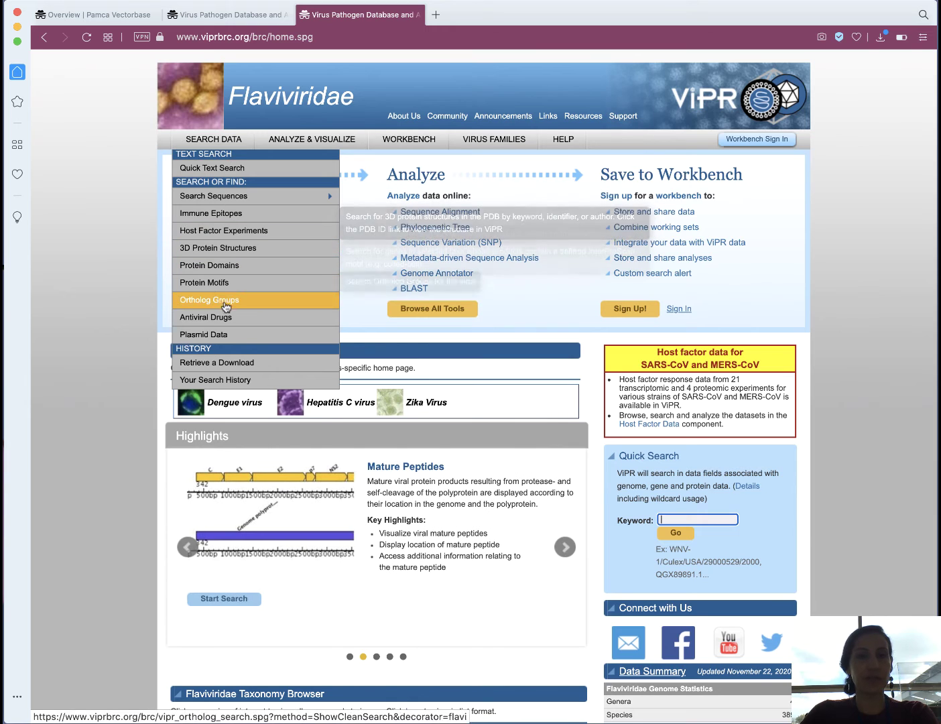
{"action": "left_click", "coordinate": [224, 302]}
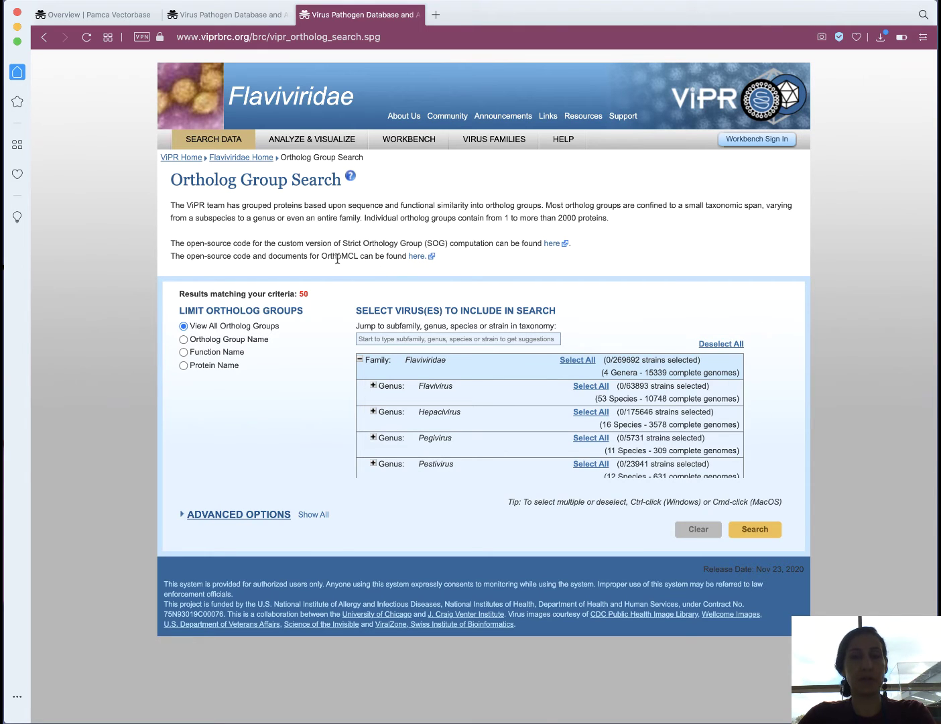
Open the linked OrthoMCL site and read its About page on the method for forming ortholog groups.
{"action": "left_click", "coordinate": [417, 257]}
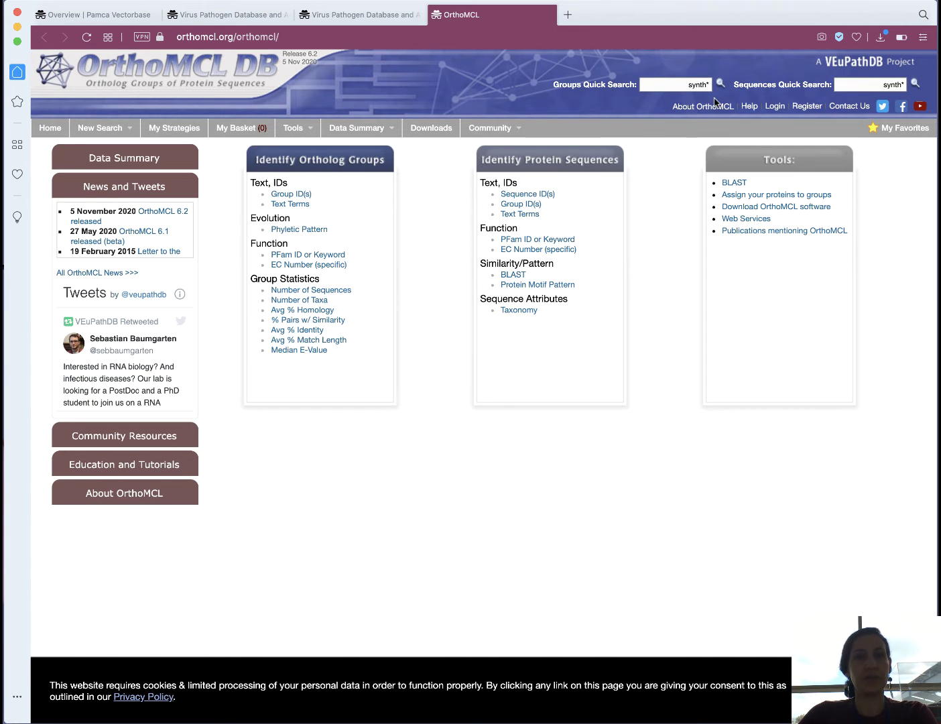
{"action": "mouse_move", "coordinate": [703, 109]}
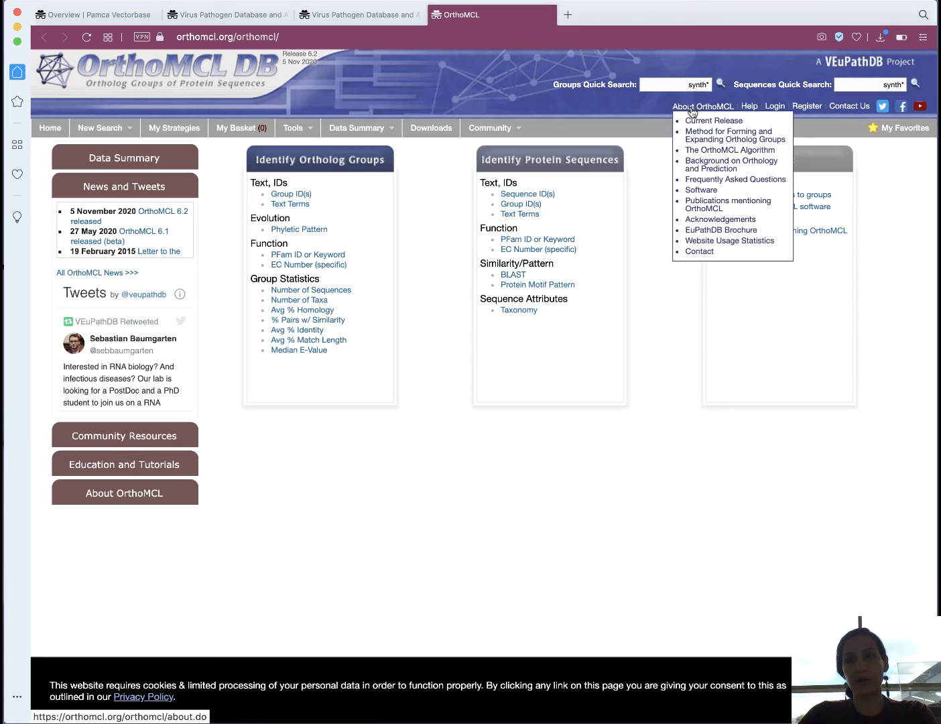
{"action": "left_click", "coordinate": [692, 109]}
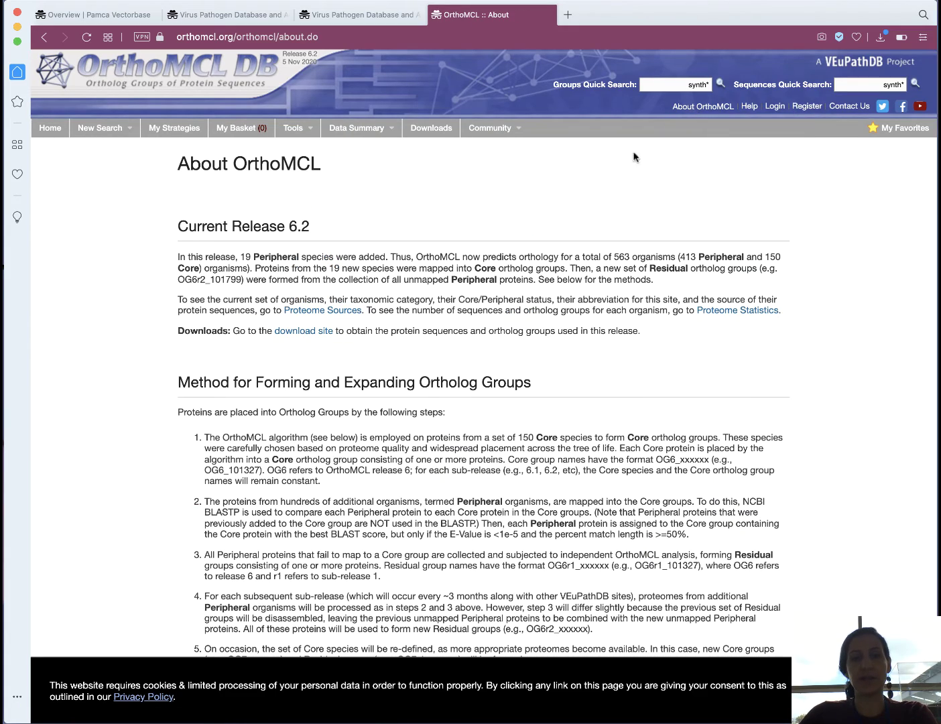
{"action": "scroll", "coordinate": [544, 353], "scroll_direction": "down", "scroll_amount": 10}
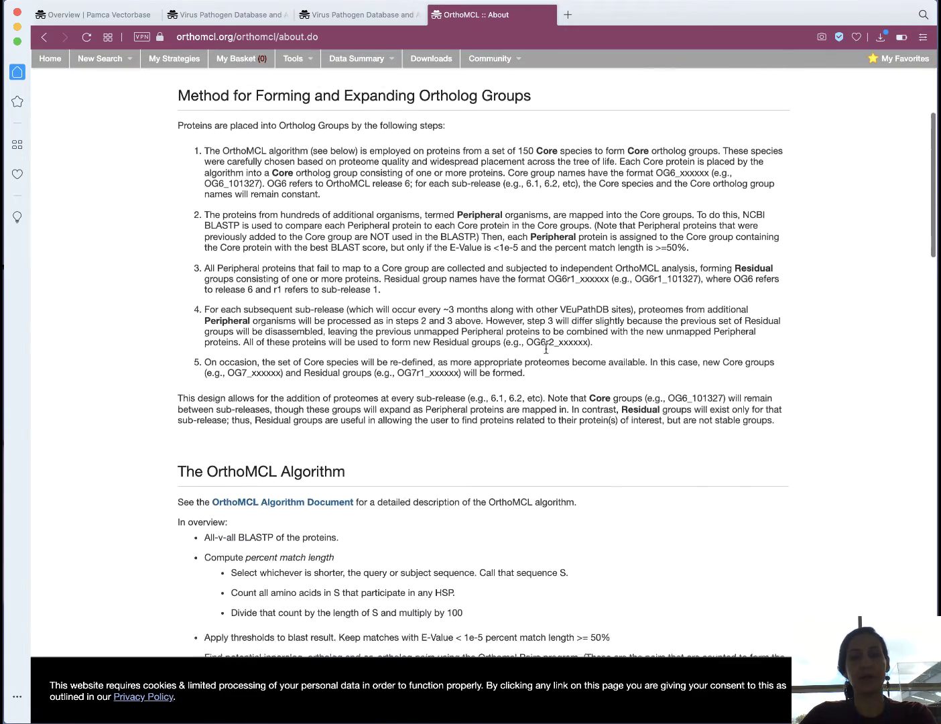
{"action": "scroll", "coordinate": [544, 347], "scroll_direction": "up", "scroll_amount": 10}
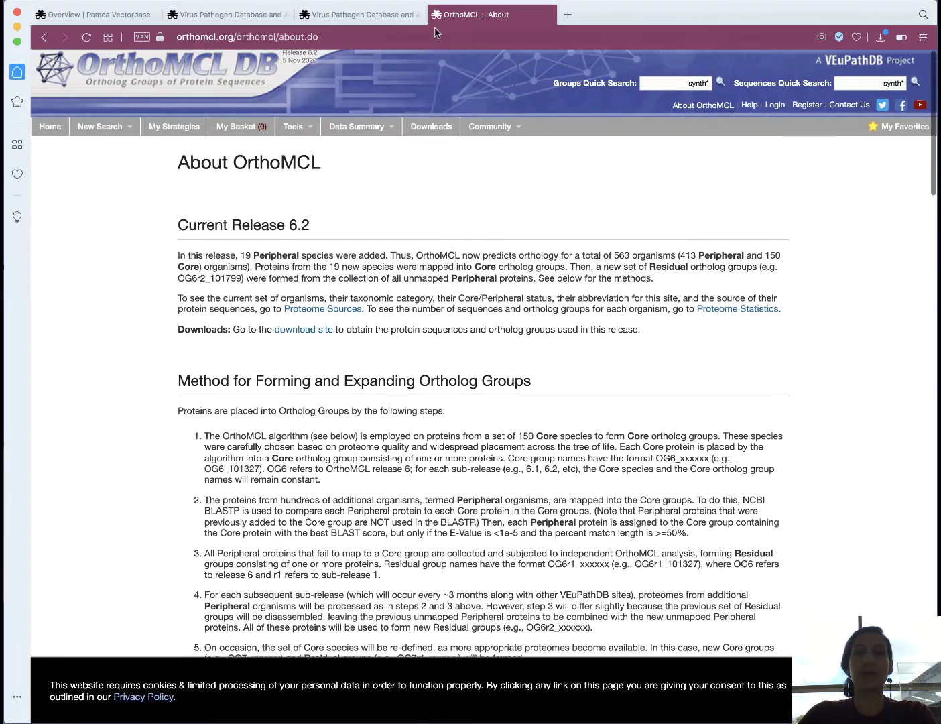
Return to the Flaviviridae search page, search all ortholog groups, and examine the groups' protein totals, molecule types and taxonomic spans.
{"action": "left_click", "coordinate": [389, 19]}
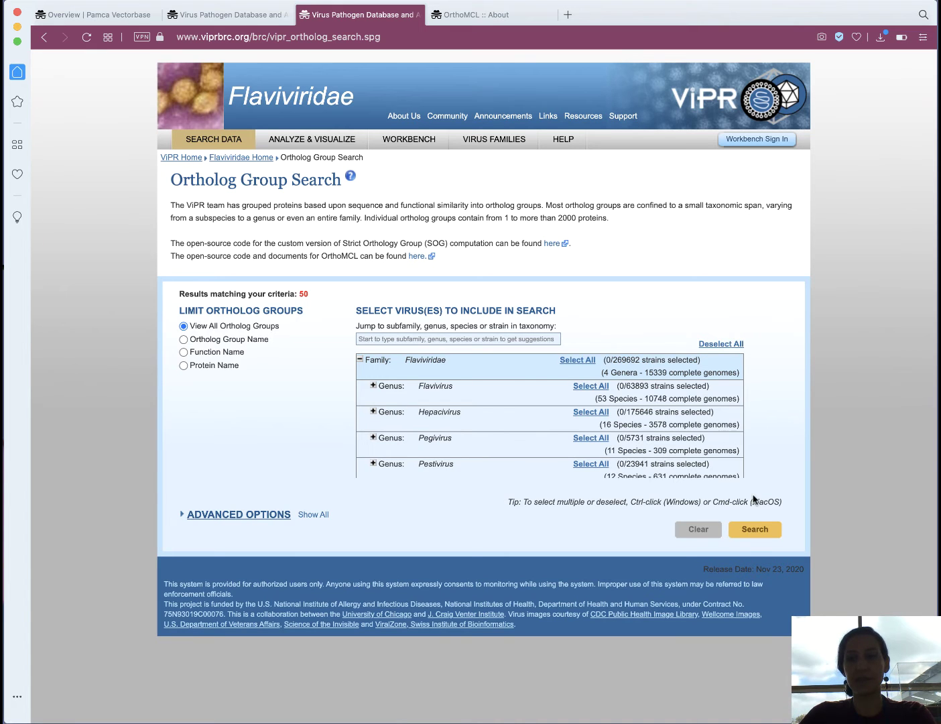
{"action": "left_click", "coordinate": [761, 532]}
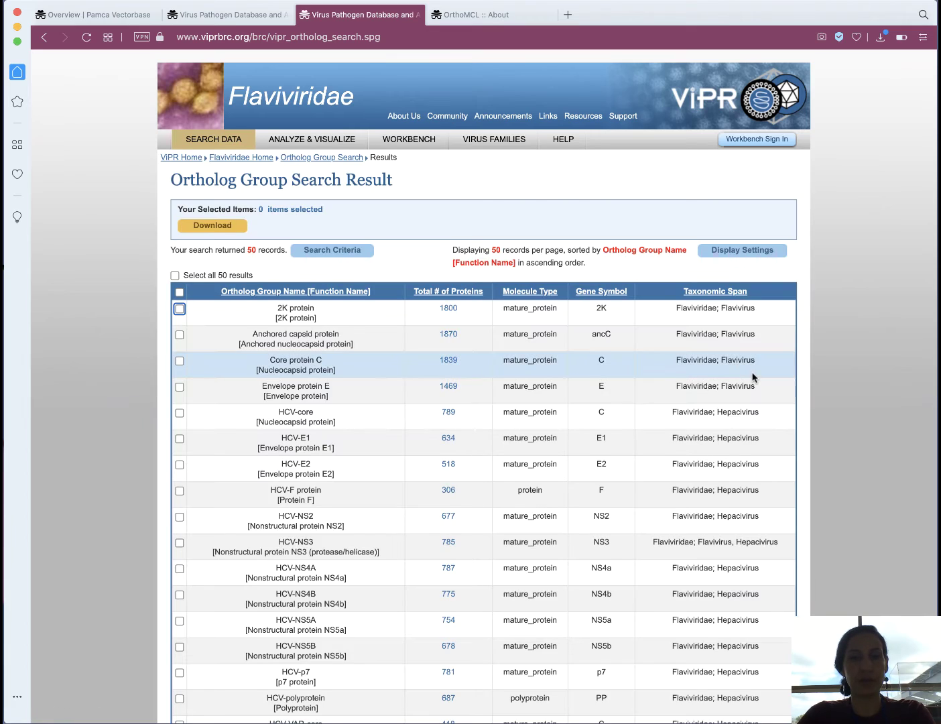
{"action": "scroll", "coordinate": [857, 313], "scroll_direction": "down", "scroll_amount": 4}
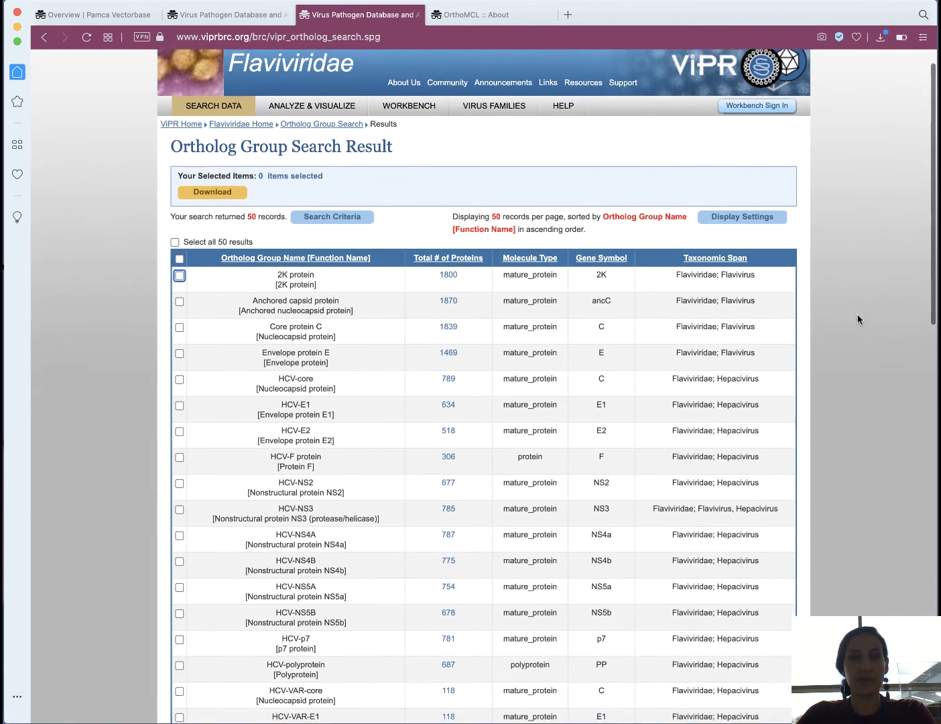
{"action": "scroll", "coordinate": [857, 315], "scroll_direction": "down", "scroll_amount": 1}
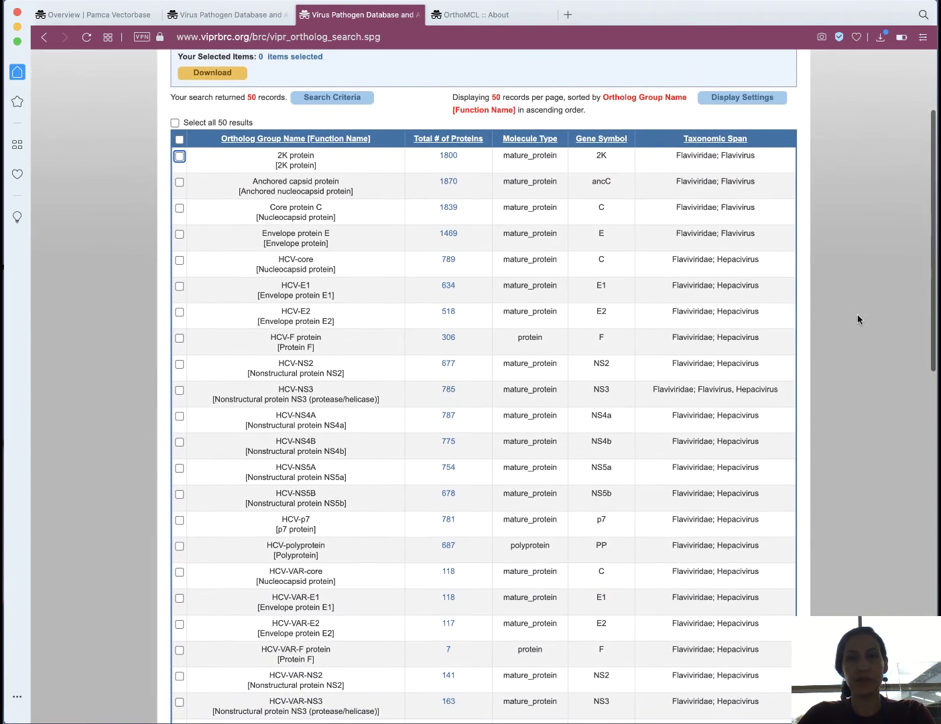
{"action": "scroll", "coordinate": [857, 315], "scroll_direction": "down", "scroll_amount": 1}
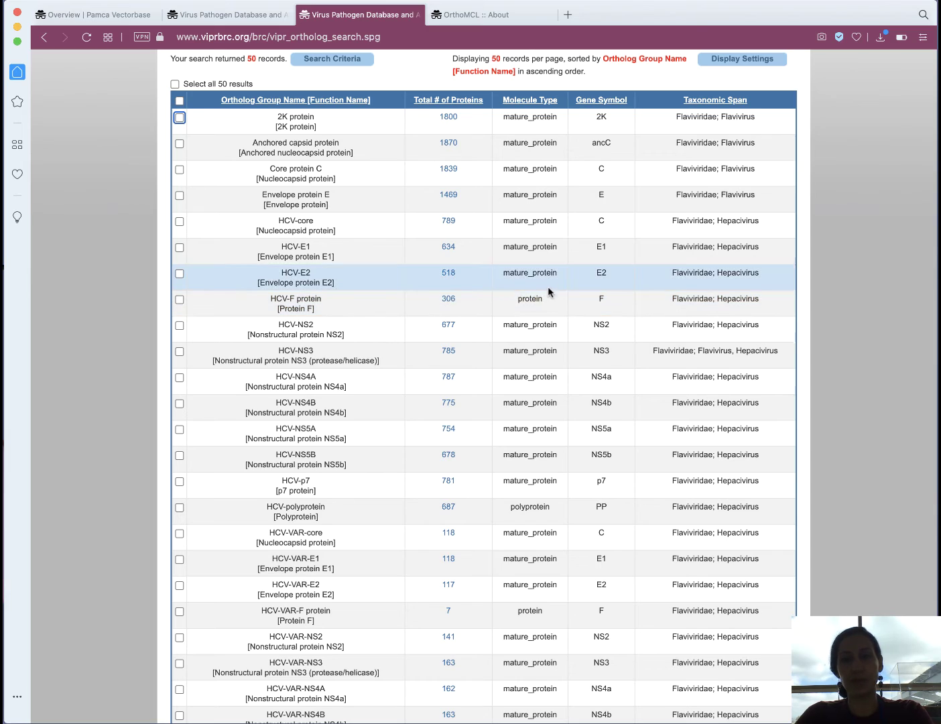
{"action": "scroll", "coordinate": [539, 313], "scroll_direction": "down", "scroll_amount": 3}
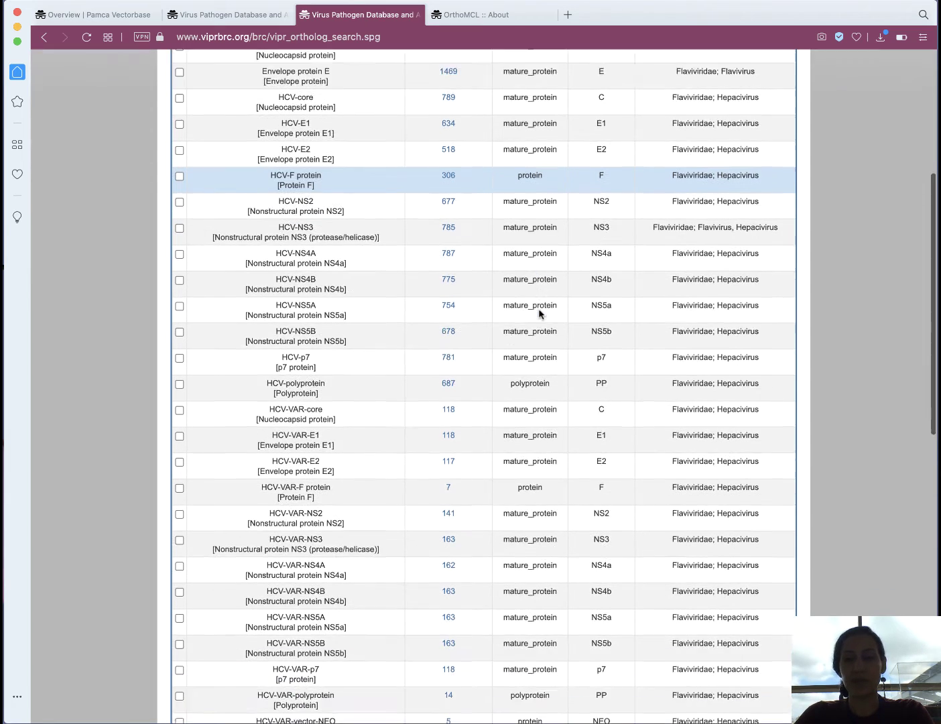
{"action": "scroll", "coordinate": [539, 313], "scroll_direction": "up", "scroll_amount": 5}
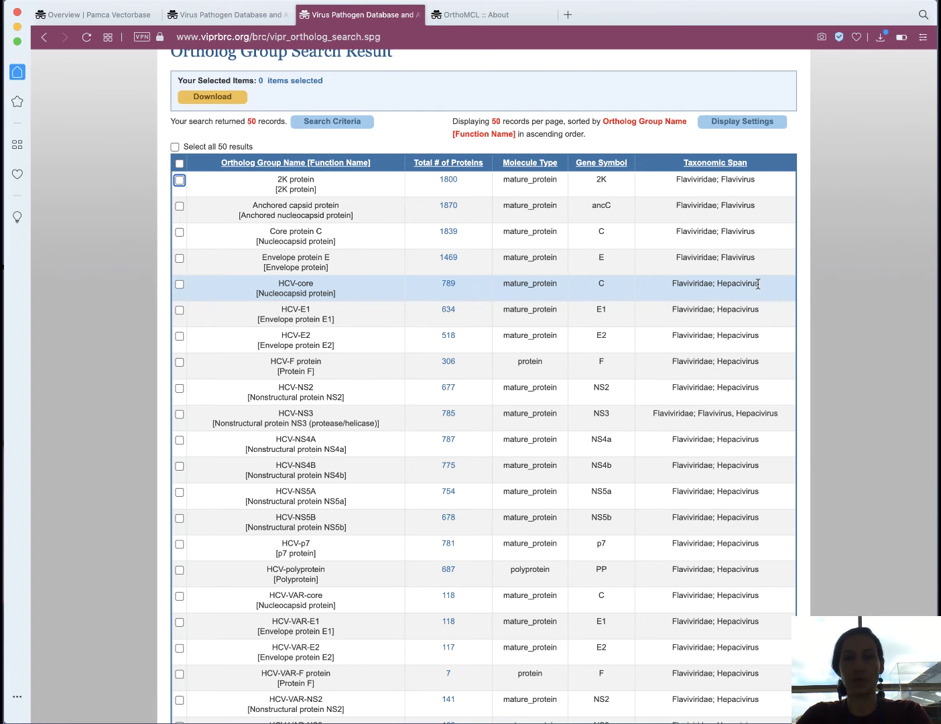
{"action": "scroll", "coordinate": [839, 322], "scroll_direction": "up", "scroll_amount": 1}
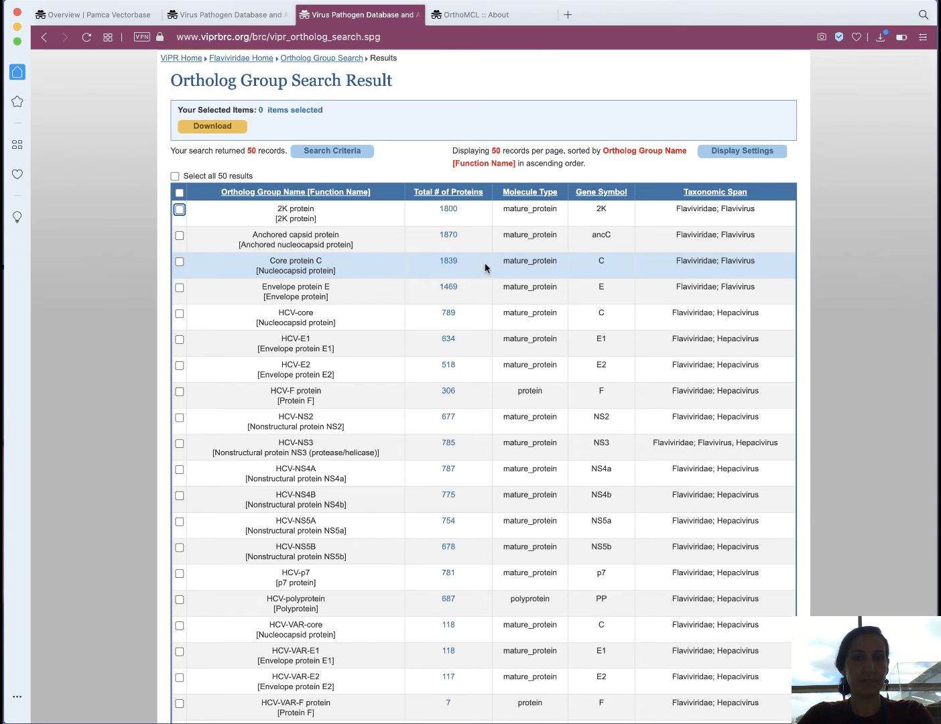
Open the protein list of the Core protein C ortholog group and look through its species and strains.
{"action": "left_click", "coordinate": [448, 261]}
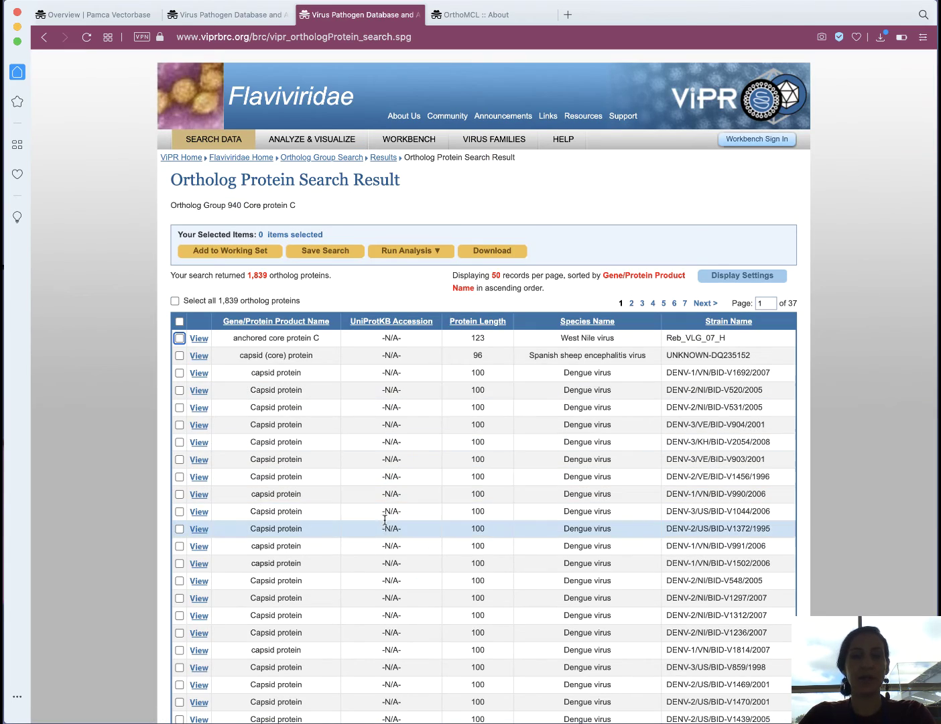
{"action": "scroll", "coordinate": [387, 523], "scroll_direction": "down", "scroll_amount": 5}
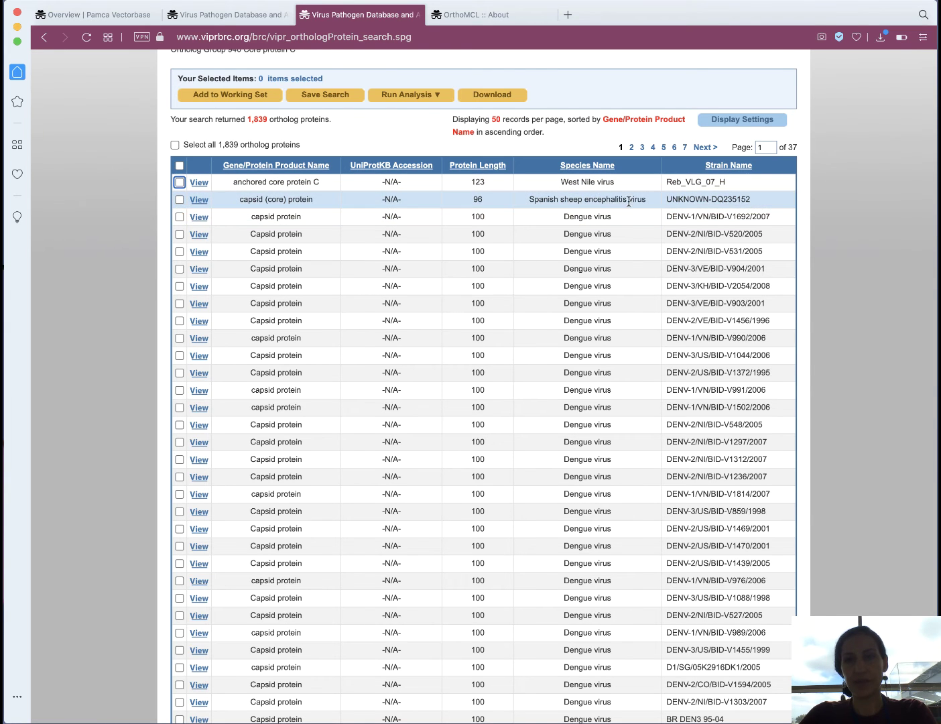
{"action": "scroll", "coordinate": [604, 318], "scroll_direction": "down", "scroll_amount": 10}
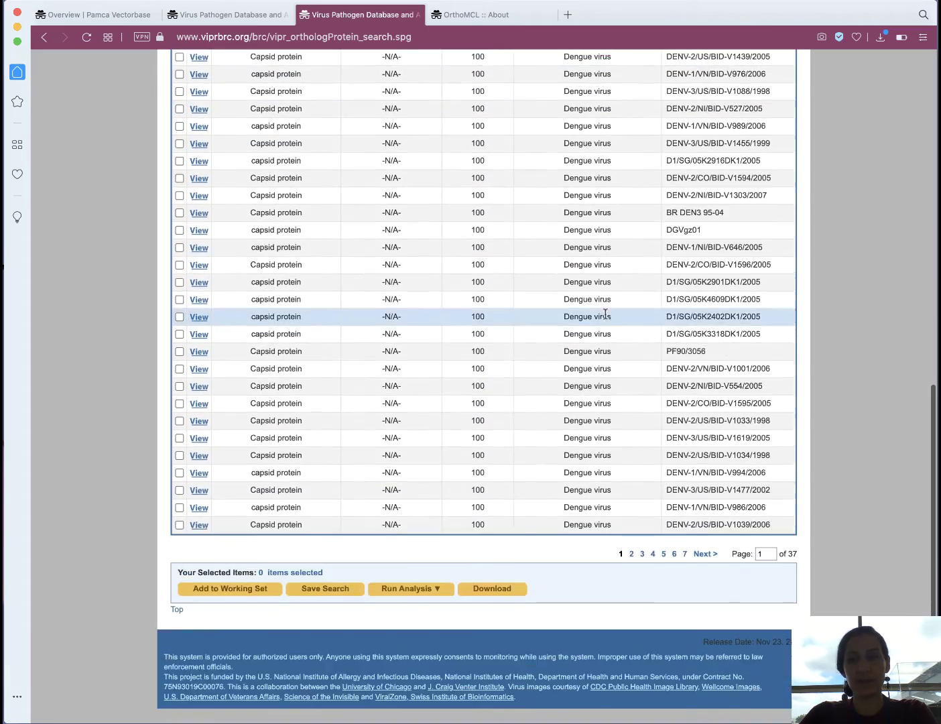
Sort the Core protein C ortholog proteins by Species Name in descending order and look through the sorted species.
{"action": "scroll", "coordinate": [605, 313], "scroll_direction": "up", "scroll_amount": 12}
{"action": "left_click", "coordinate": [591, 322]}
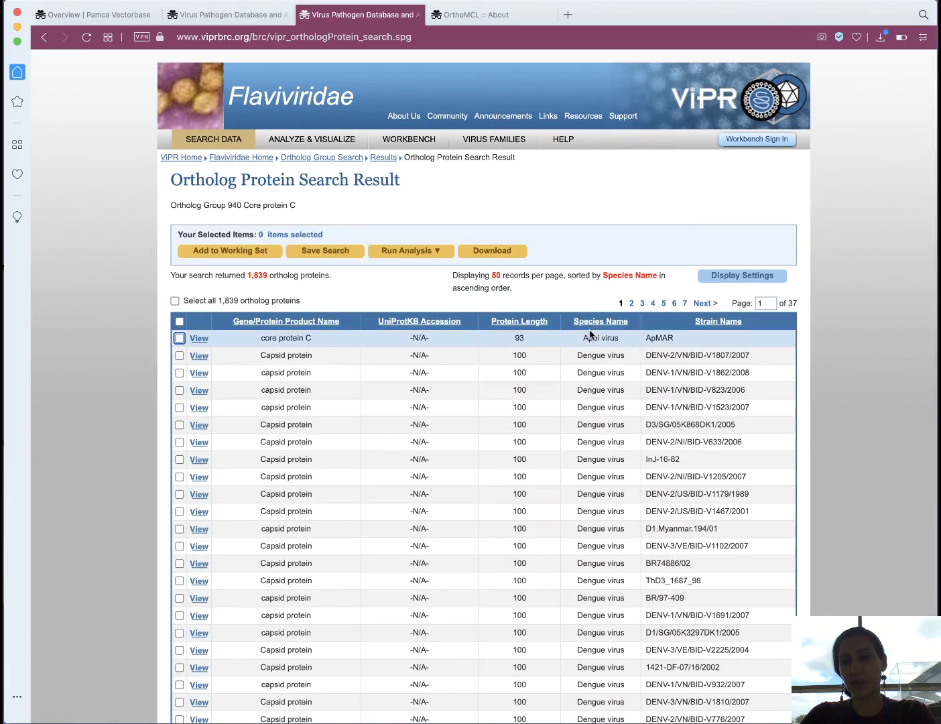
{"action": "left_click", "coordinate": [597, 321]}
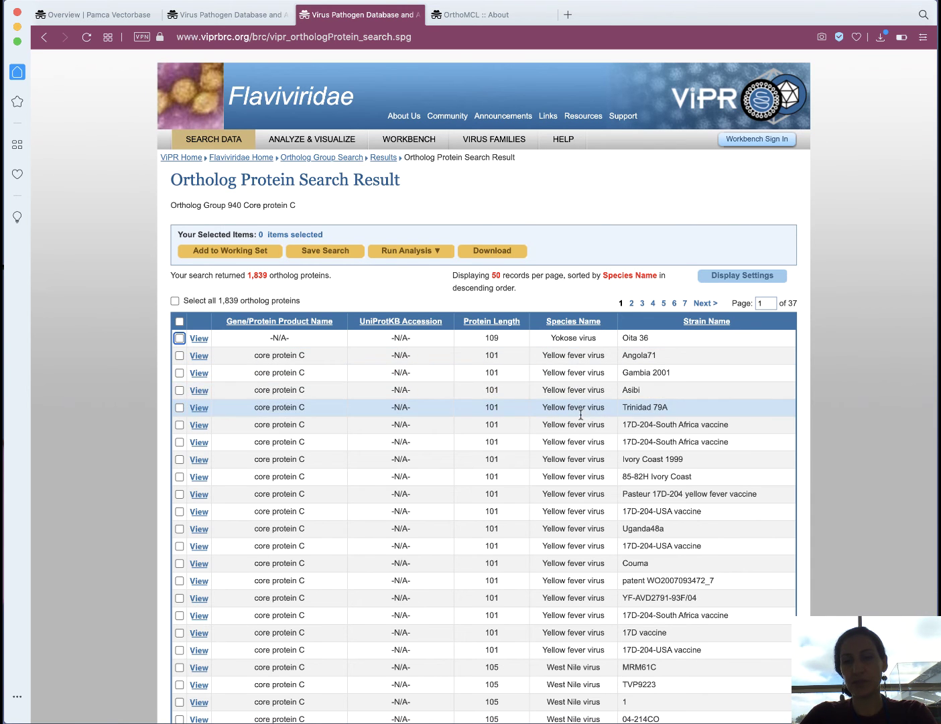
{"action": "scroll", "coordinate": [603, 445], "scroll_direction": "down", "scroll_amount": 10}
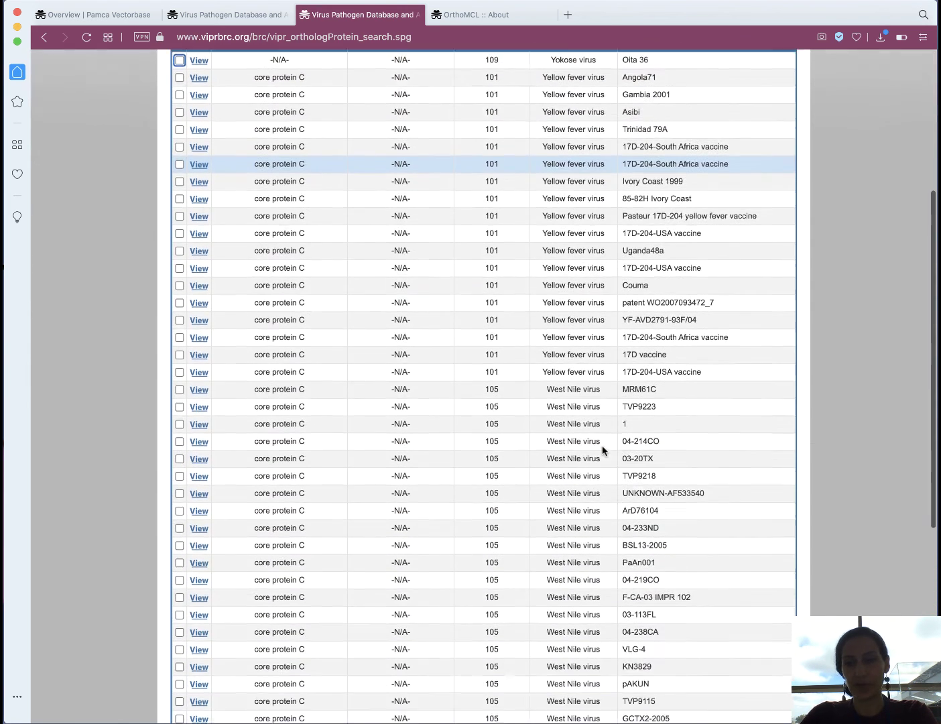
{"action": "scroll", "coordinate": [596, 479], "scroll_direction": "up", "scroll_amount": 10}
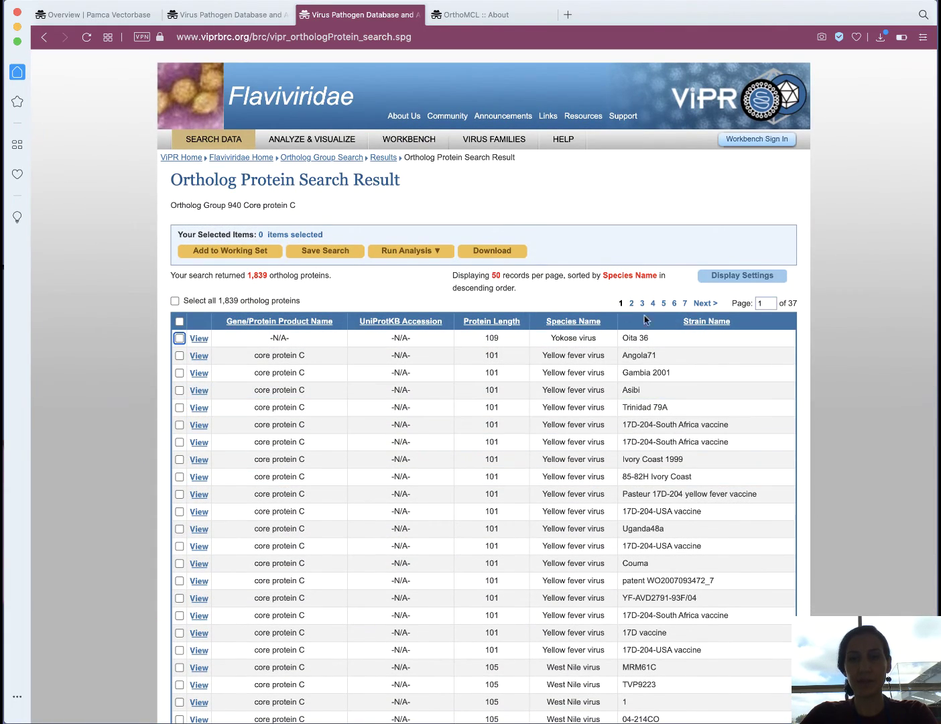
Sort the proteins by Strain Name in ascending order and select strains 014178, 03-120FL, 04-213CA, 04-216CO, 04-219CO and 04-236NM.
{"action": "left_click", "coordinate": [707, 322]}
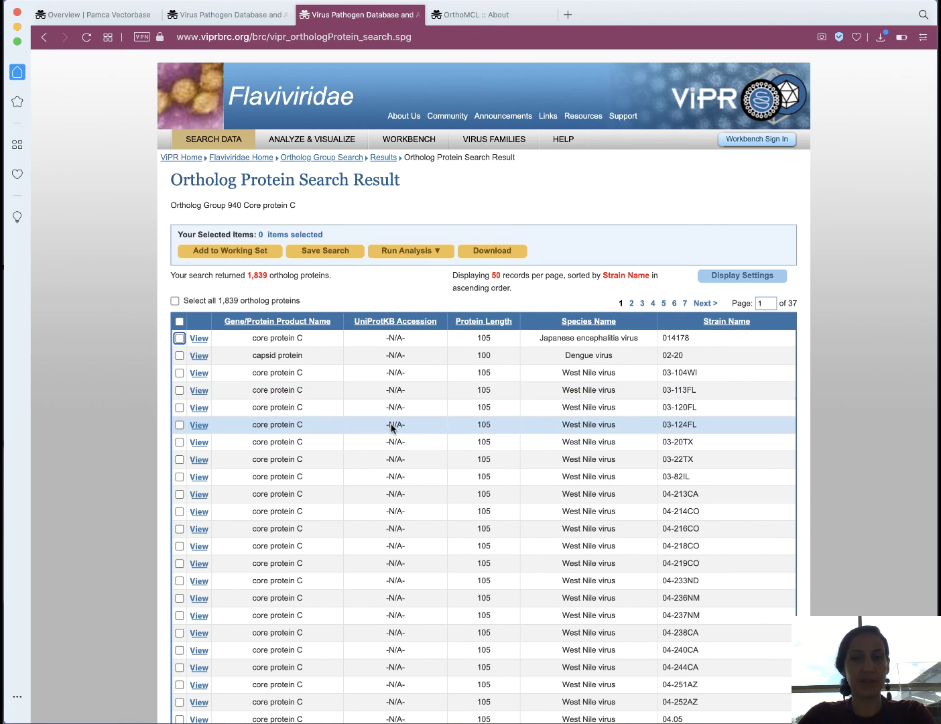
{"action": "left_click", "coordinate": [178, 337]}
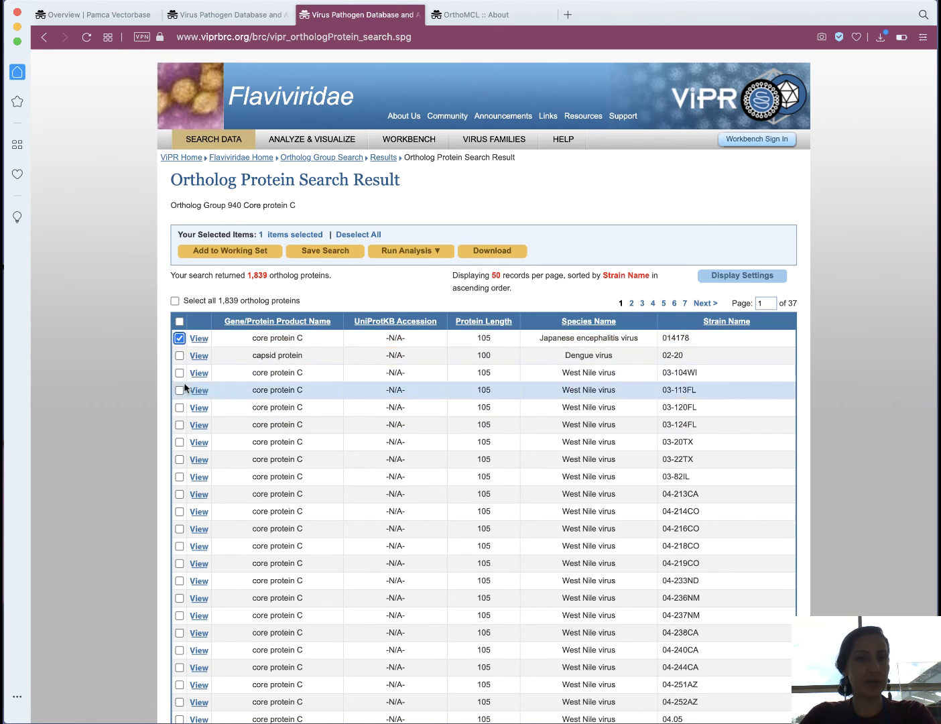
{"action": "left_click", "coordinate": [179, 407]}
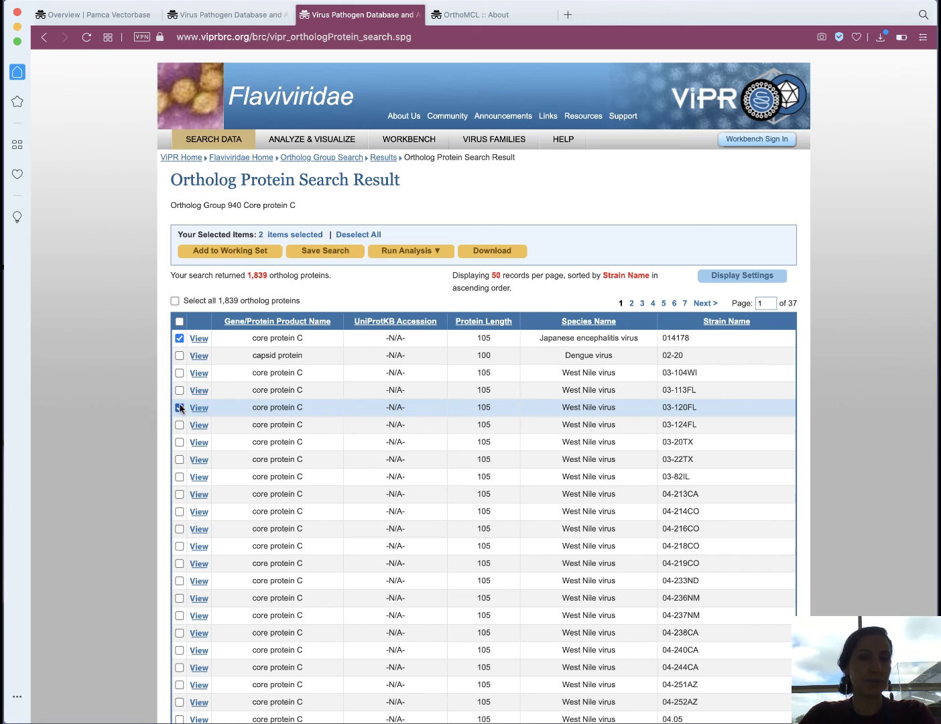
{"action": "left_click", "coordinate": [179, 495]}
{"action": "left_click", "coordinate": [179, 529]}
{"action": "left_click", "coordinate": [179, 563]}
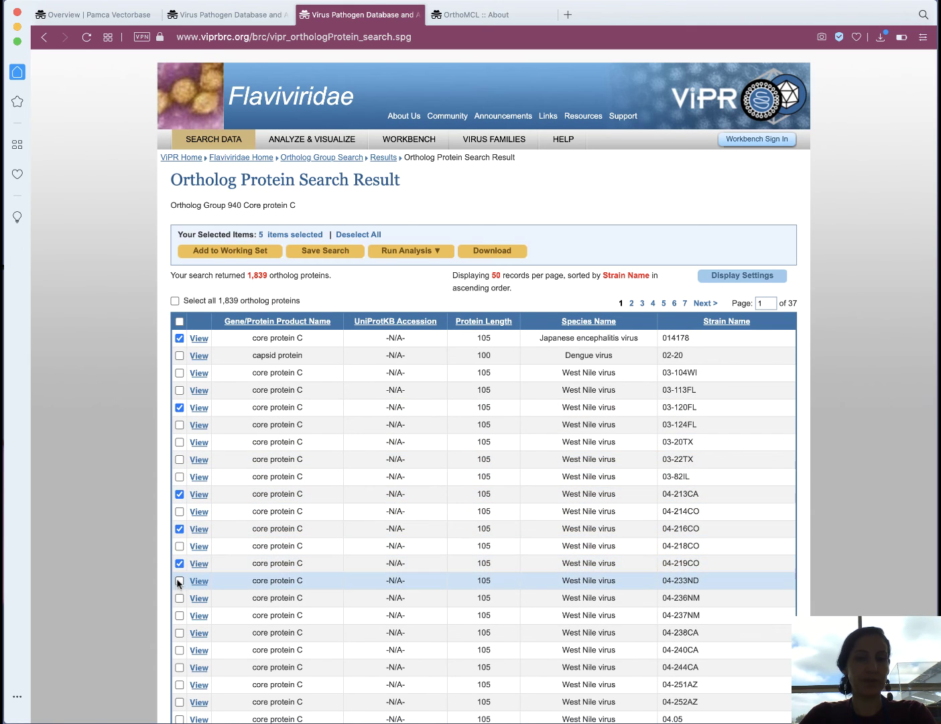
{"action": "left_click", "coordinate": [179, 598]}
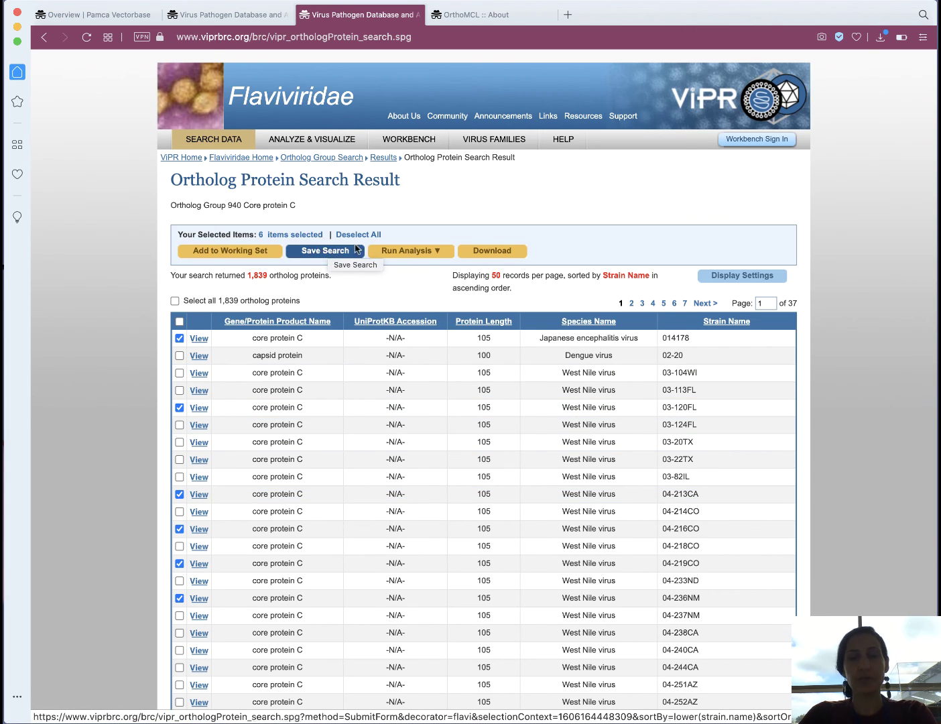
Show the analysis options available for the selected Core protein C ortholog proteins.
{"action": "left_click", "coordinate": [437, 251]}
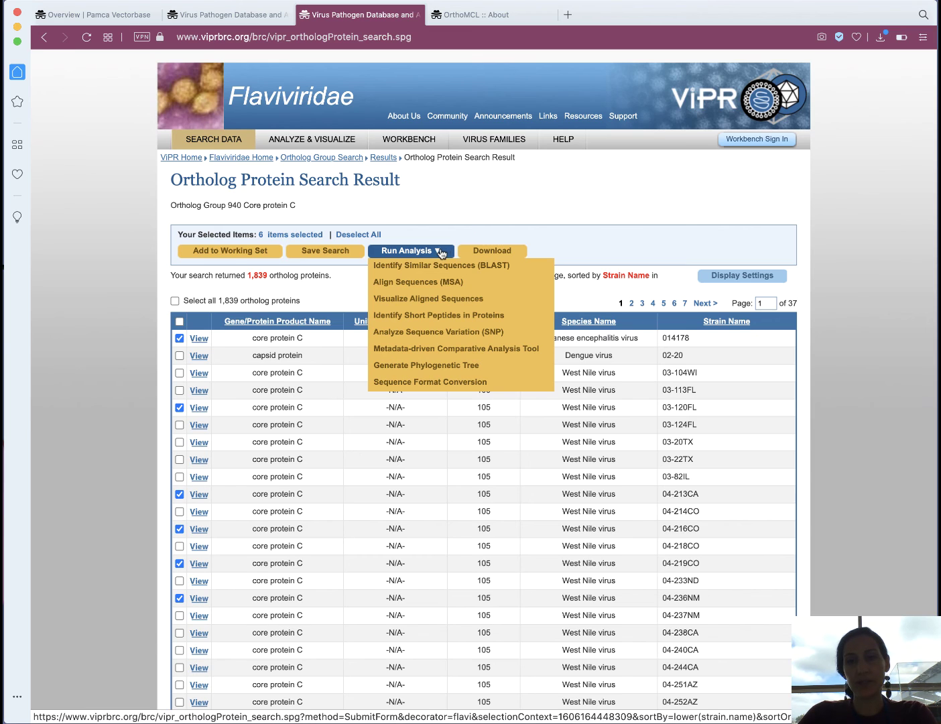